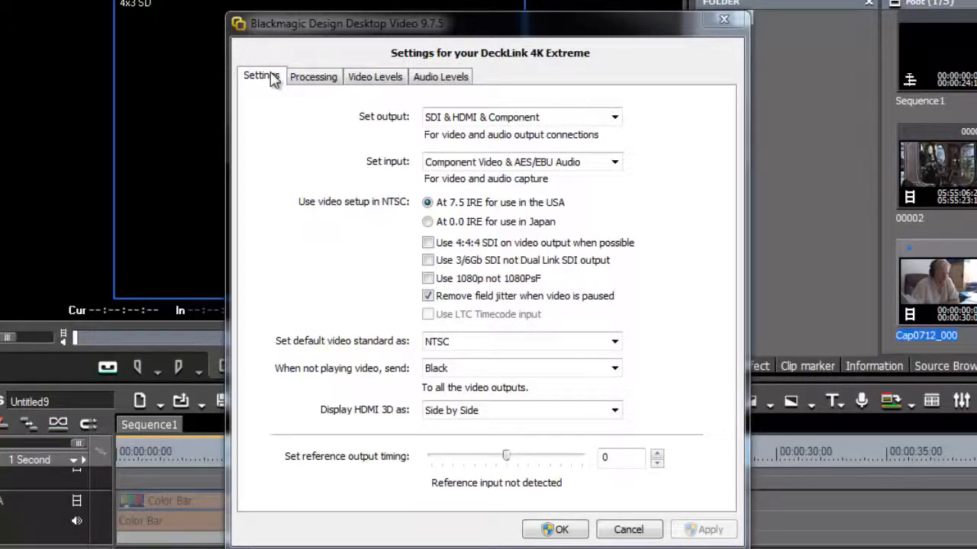
# Step: Set the DeckLink card's capture input to HDMI Video & HDMI Audio
pyautogui.click(496, 164)
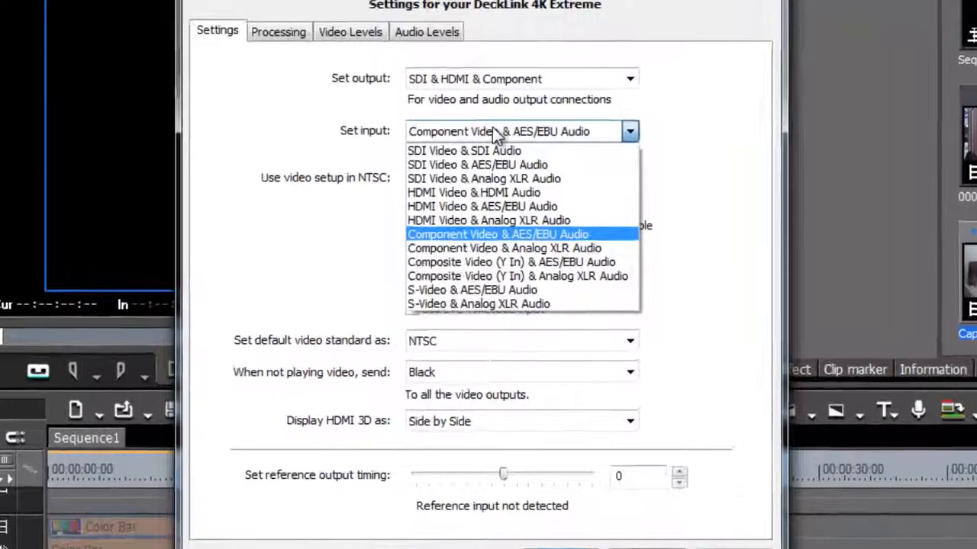
pyautogui.click(489, 192)
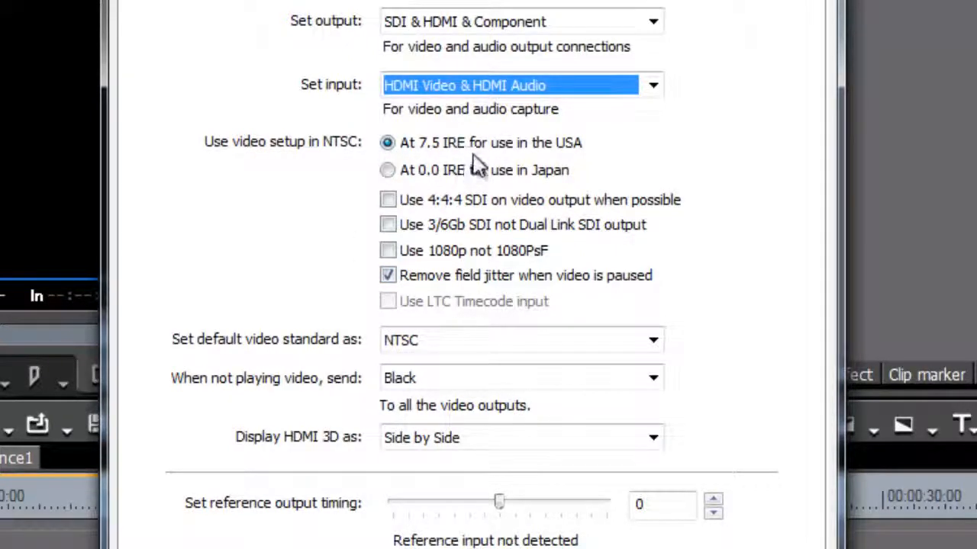
# Step: Try the 0.0 IRE NTSC setup and the 4:4:4 SDI output option, restoring each one
pyautogui.click(389, 170)
pyautogui.click(388, 144)
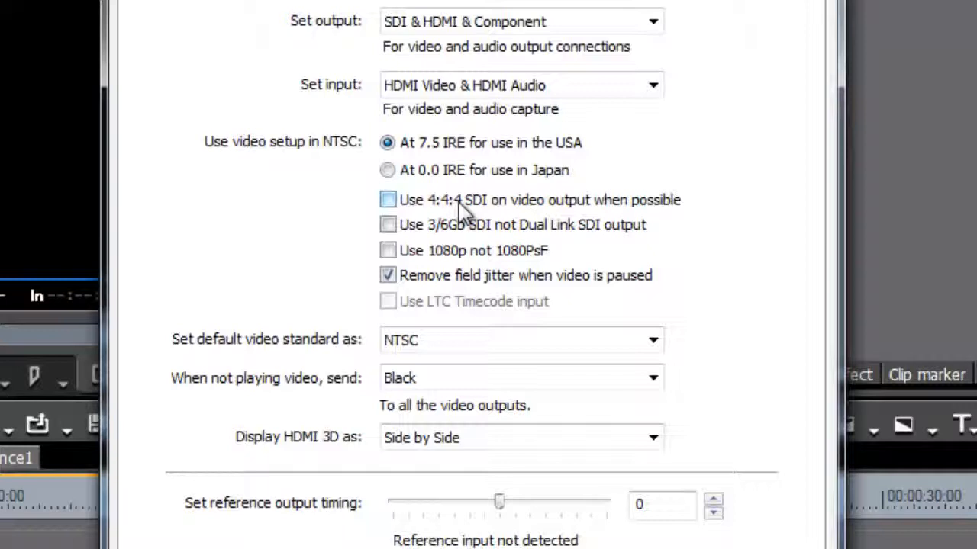
pyautogui.click(388, 201)
pyautogui.click(388, 199)
# Step: Try toggling the 1080p not 1080PsF and field jitter removal options, restoring each one
pyautogui.click(389, 253)
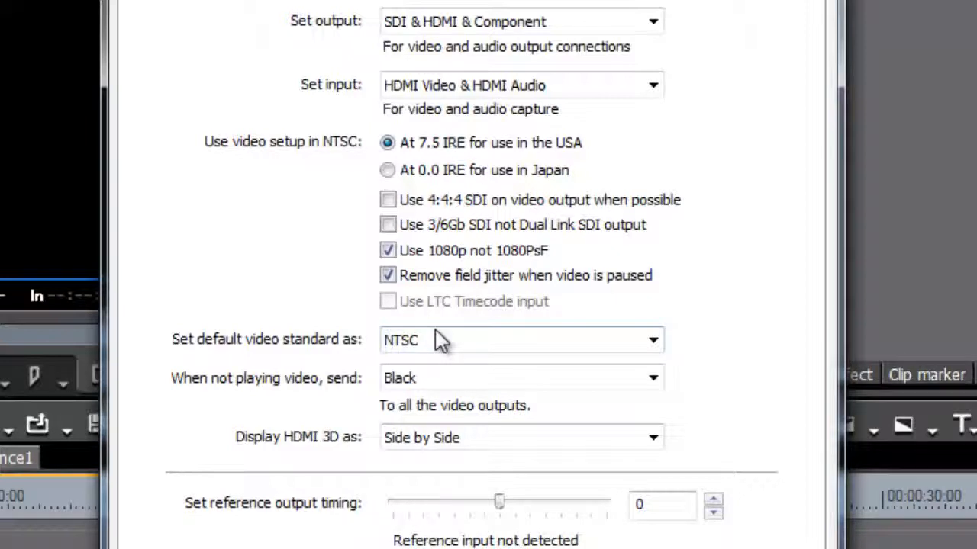
pyautogui.click(388, 252)
pyautogui.click(387, 252)
pyautogui.click(388, 251)
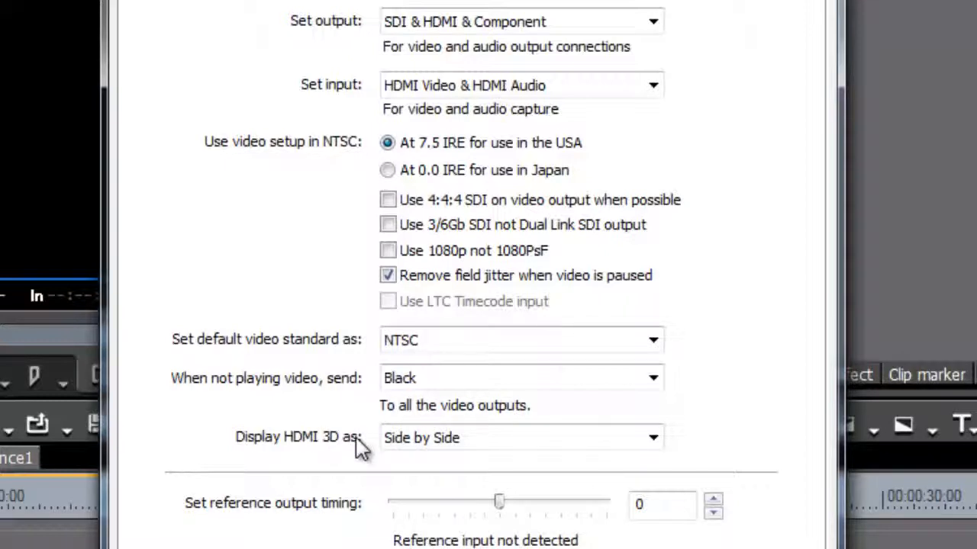
pyautogui.click(387, 281)
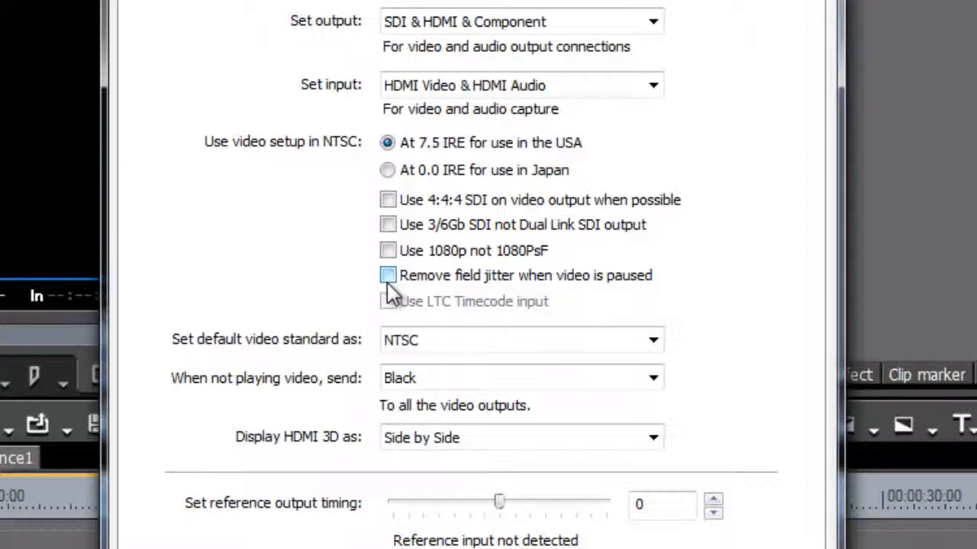
pyautogui.click(388, 278)
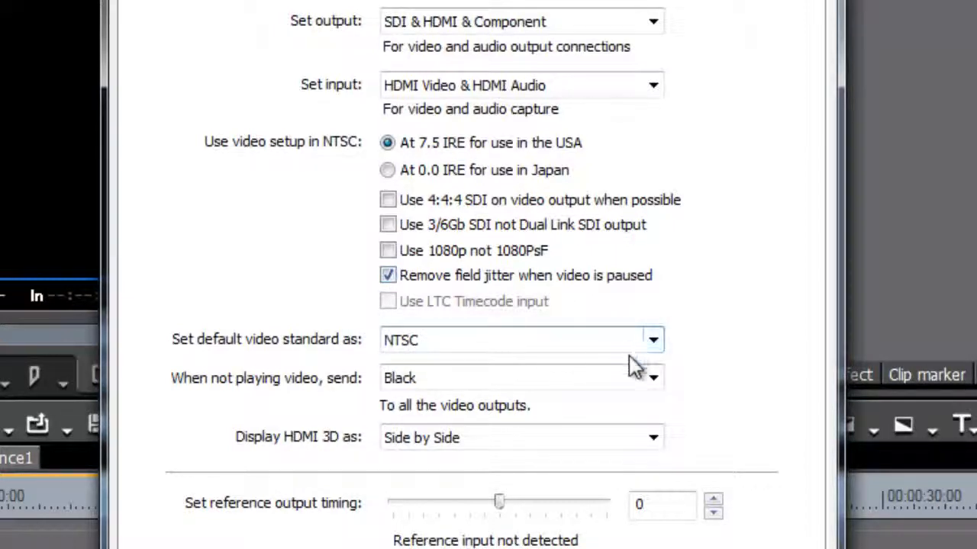
# Step: Set the default video standard to PAL
pyautogui.click(654, 341)
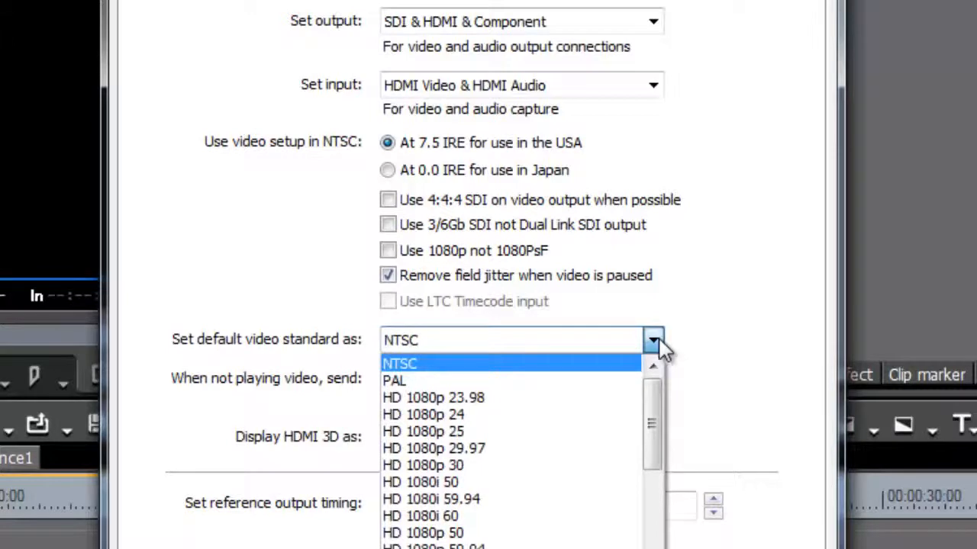
pyautogui.click(441, 482)
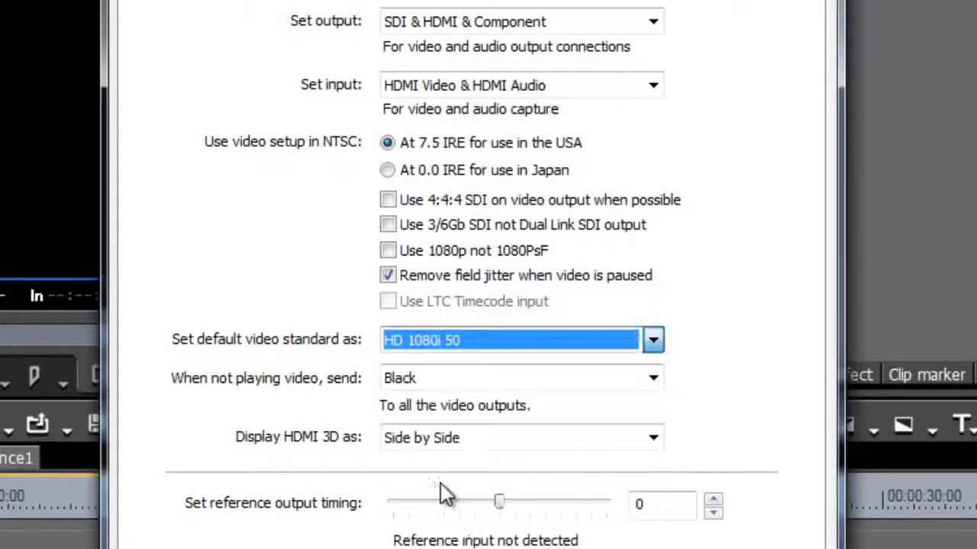
pyautogui.click(495, 344)
pyautogui.scroll(5, 640, 458)
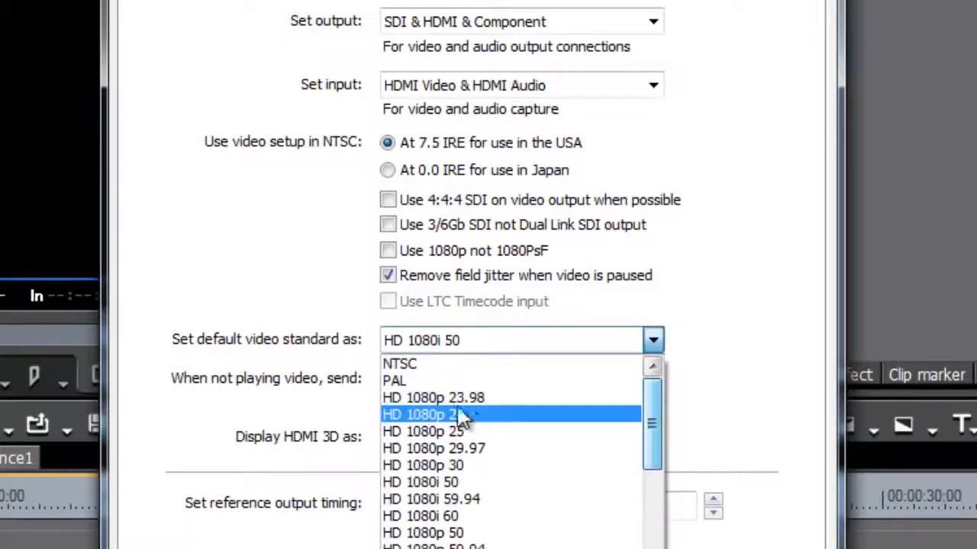
pyautogui.click(396, 364)
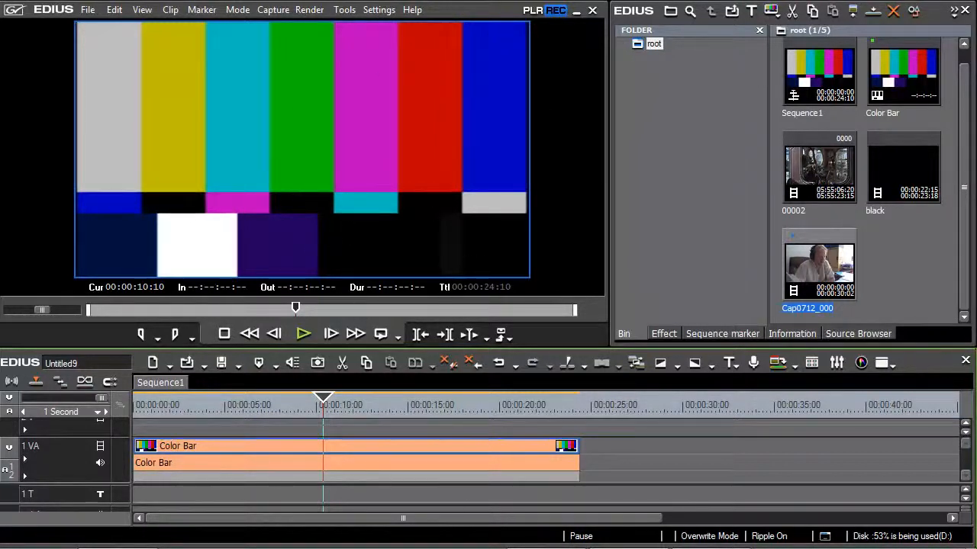
# Step: Switch back to the Blackmagic Desktop Video settings and send Last Played Frame to the outputs when not playing video
pyautogui.moveTo(550, 543)
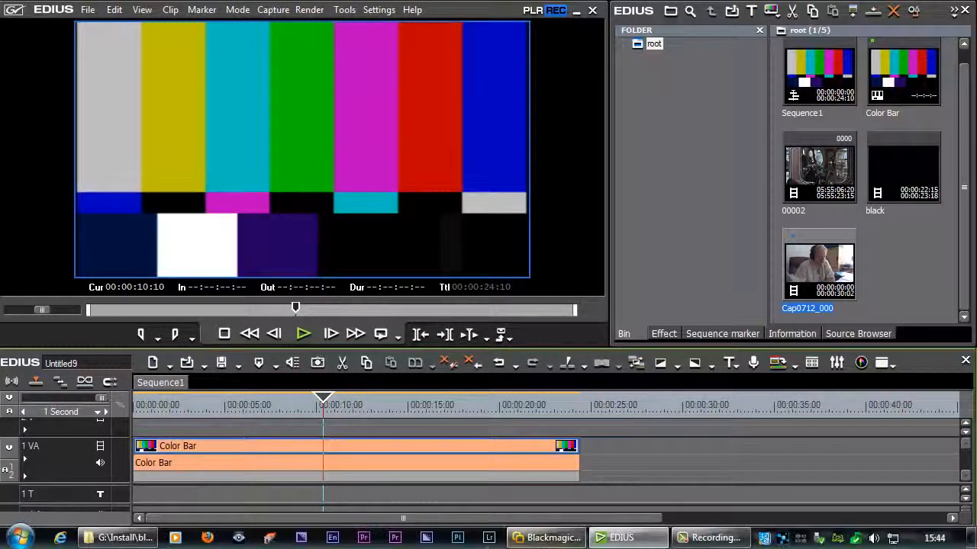
pyautogui.click(551, 540)
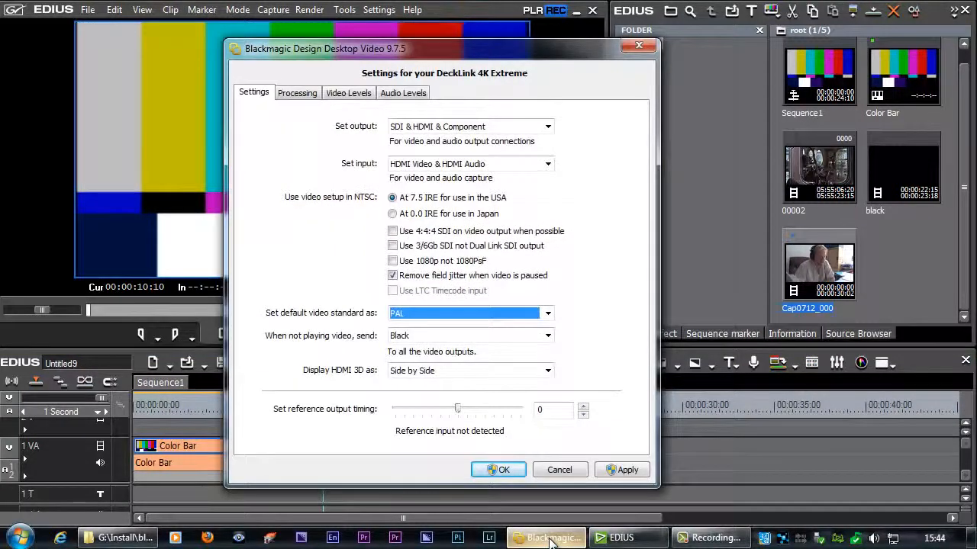
pyautogui.click(408, 337)
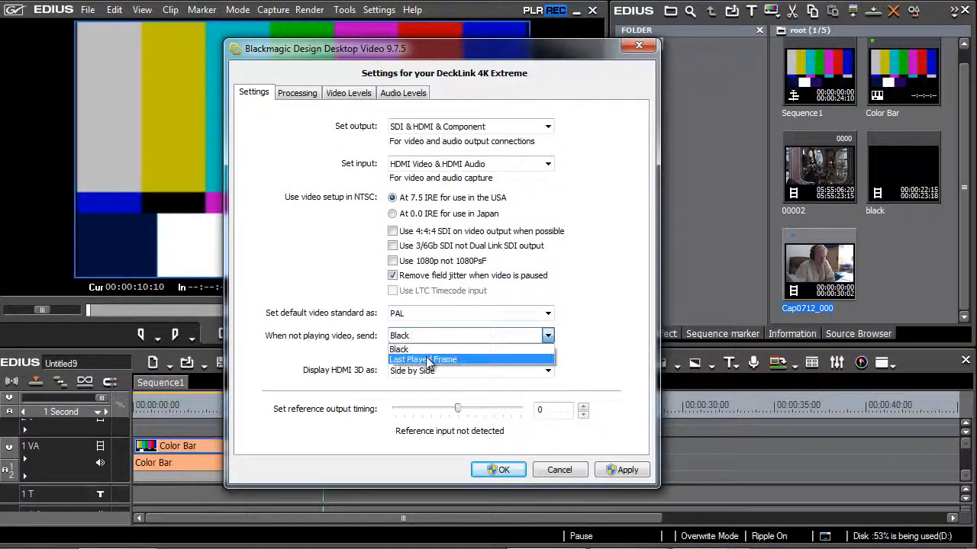
pyautogui.click(429, 360)
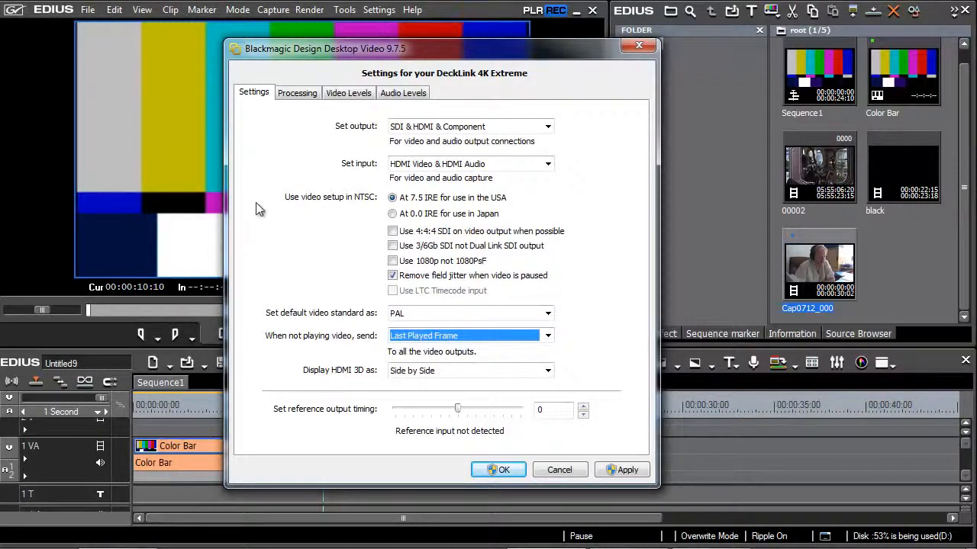
# Step: Review the HDMI 3D display choices and the conversions available for input processing
pyautogui.click(443, 373)
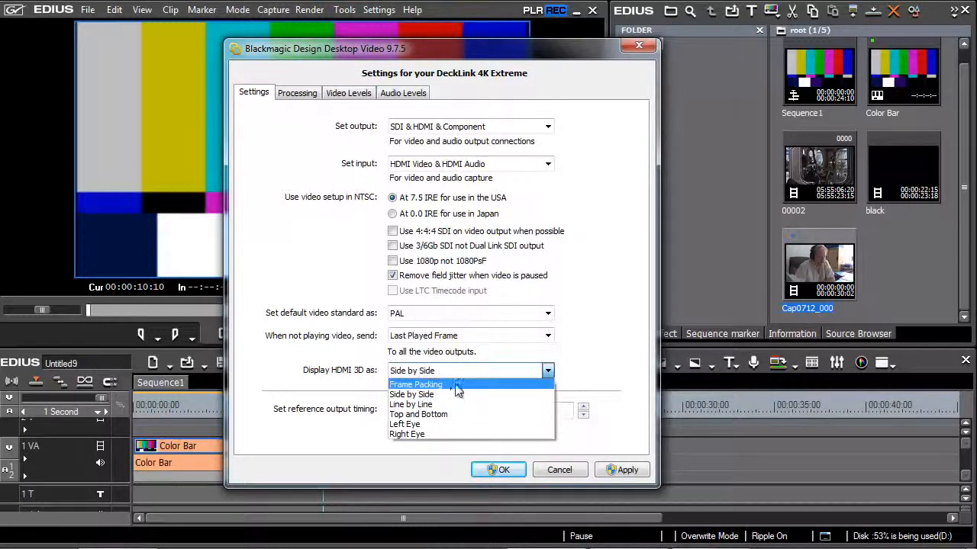
pyautogui.click(429, 370)
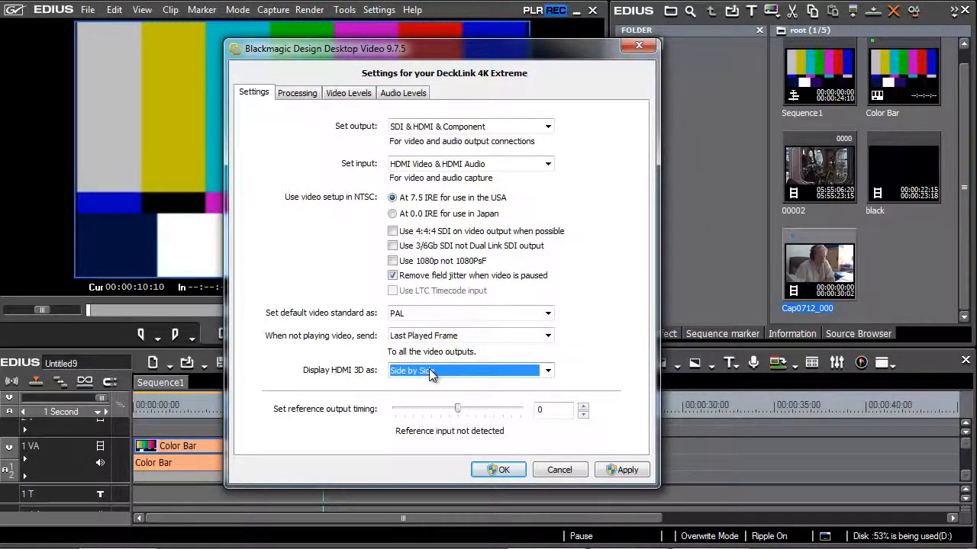
pyautogui.hotkey('ctrl', 'Tab')
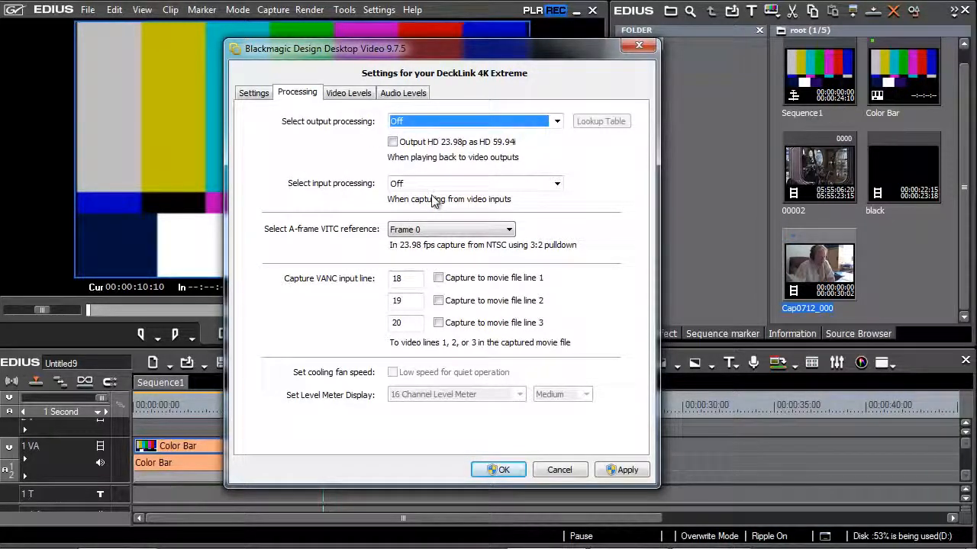
pyautogui.click(601, 204)
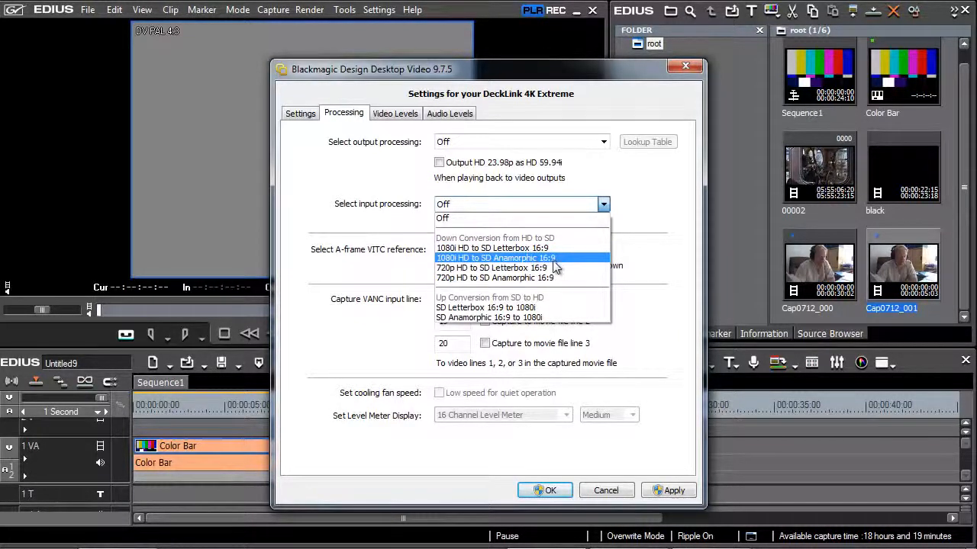
# Step: Set output processing to HD to HD and SD Letterbox and enable conversion on analog output
pyautogui.click(483, 143)
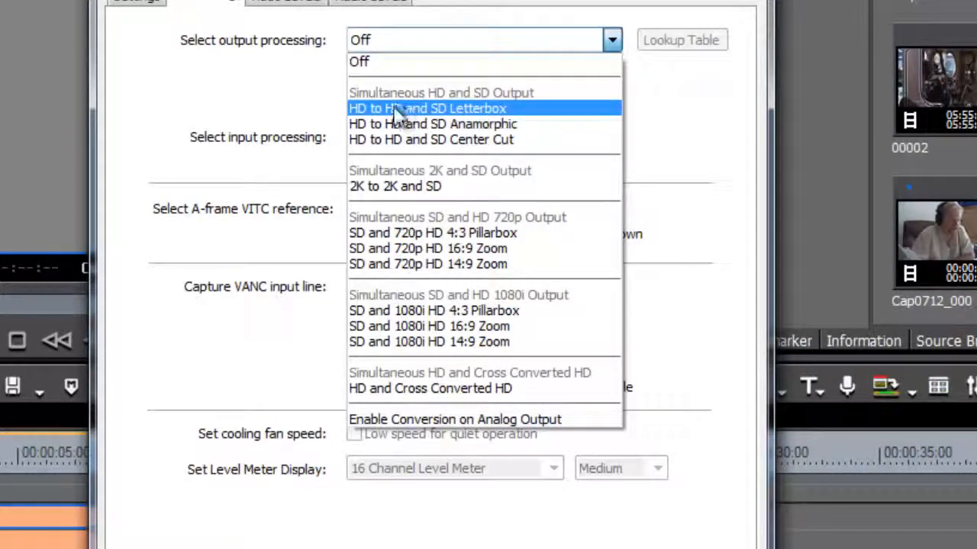
pyautogui.click(458, 114)
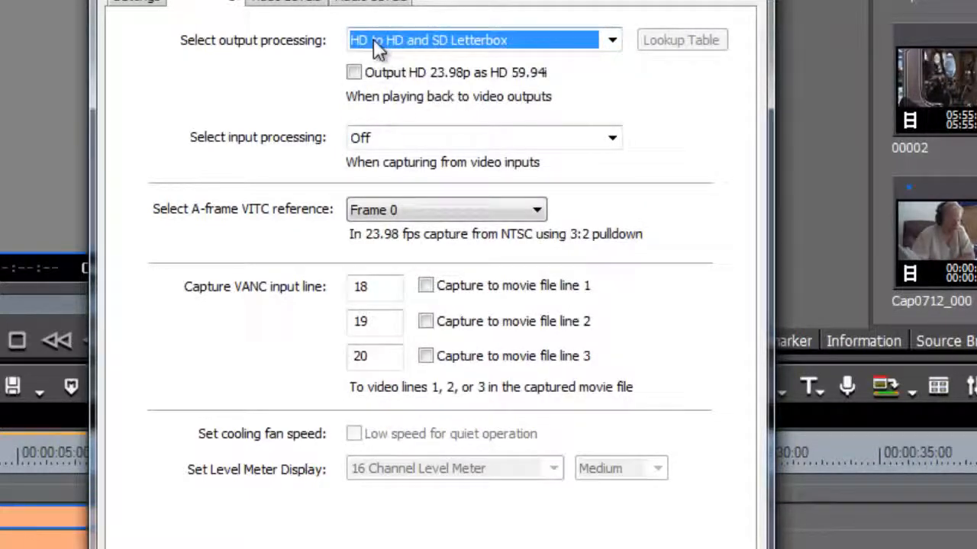
pyautogui.click(538, 36)
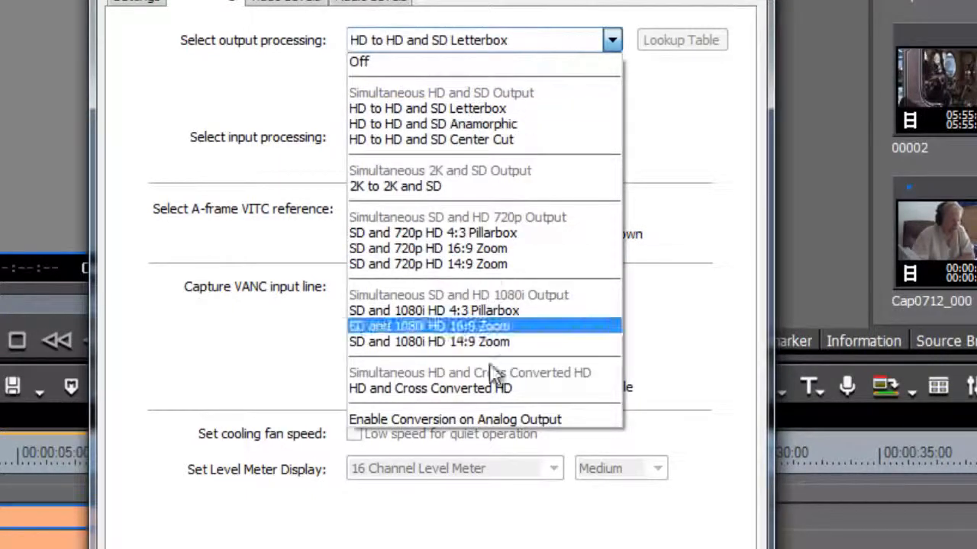
pyautogui.click(432, 419)
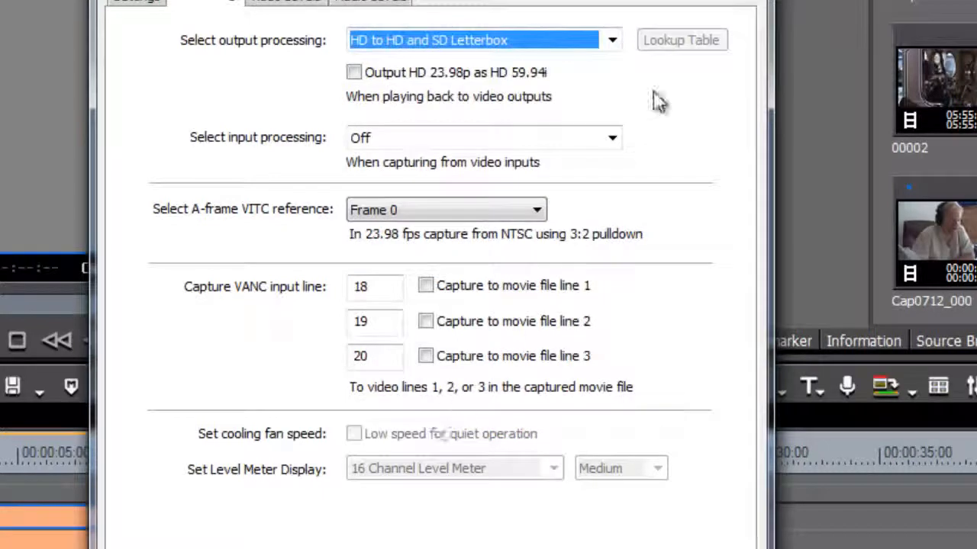
# Step: Toggle the analog output conversion option and set output processing to Off
pyautogui.click(611, 41)
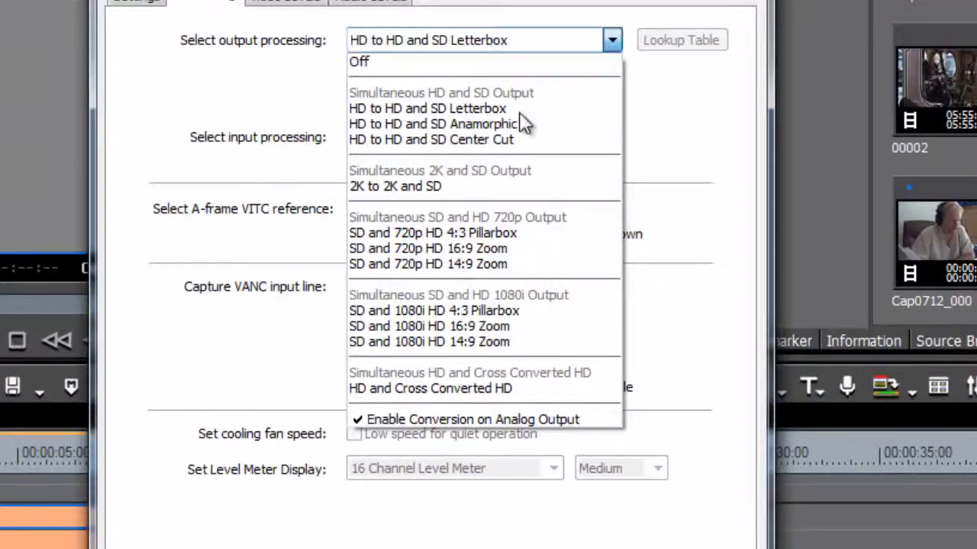
pyautogui.click(442, 420)
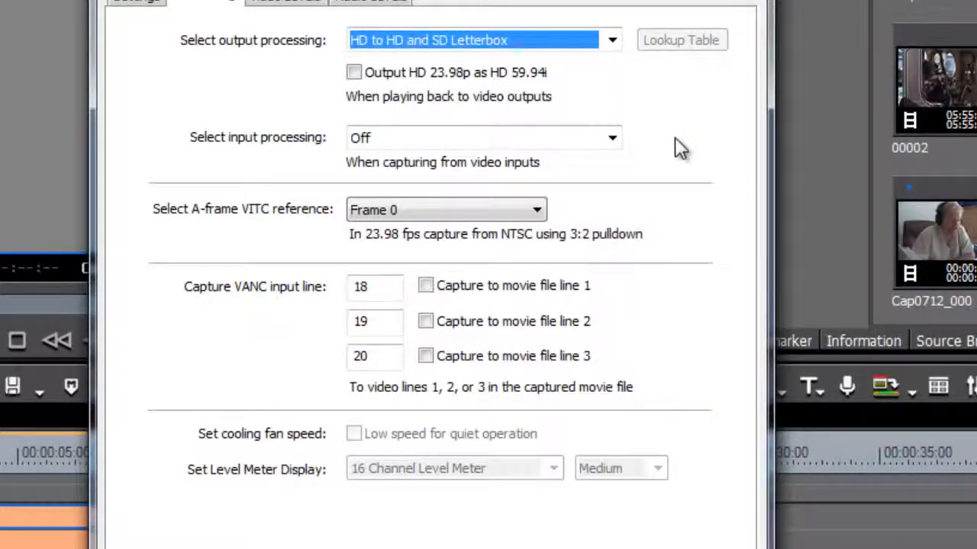
pyautogui.click(529, 42)
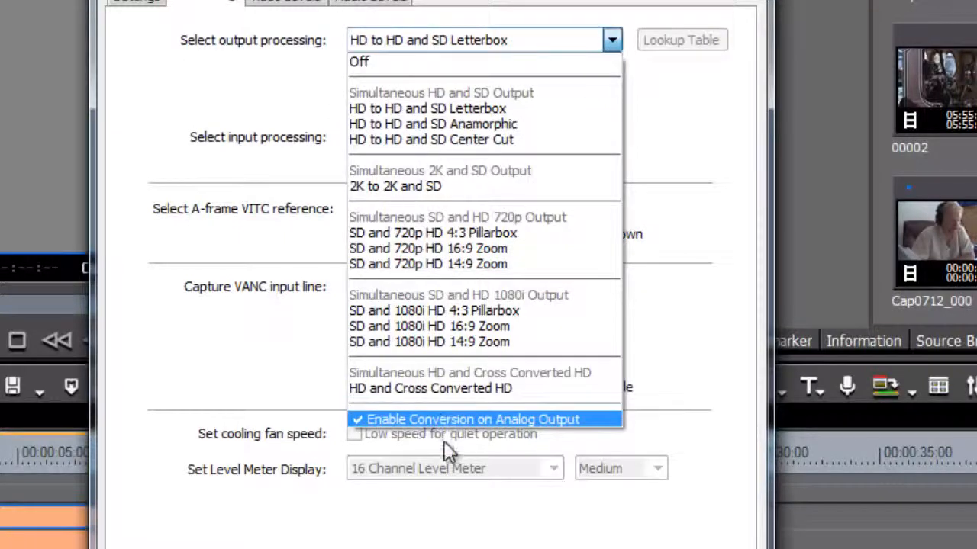
pyautogui.click(405, 417)
pyautogui.click(580, 37)
pyautogui.click(465, 64)
pyautogui.click(456, 45)
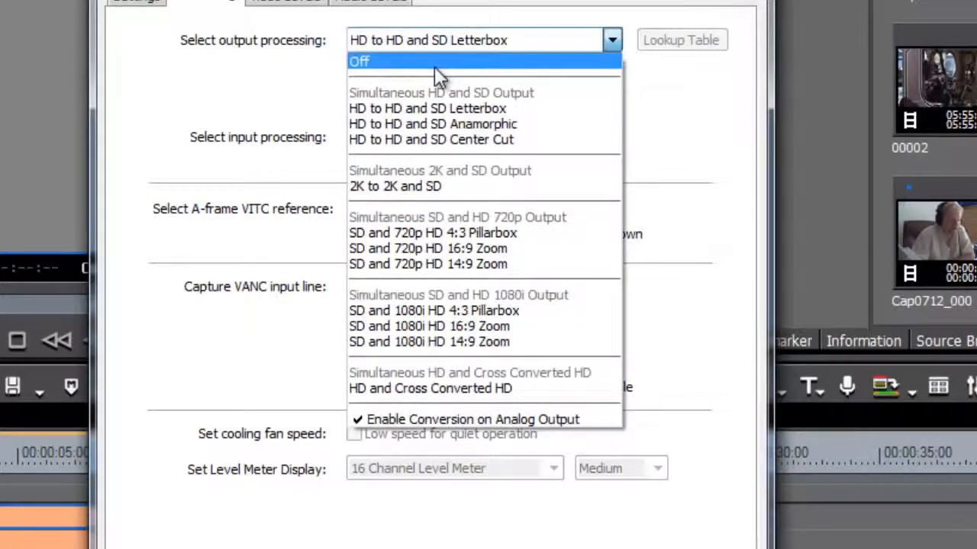
pyautogui.click(434, 65)
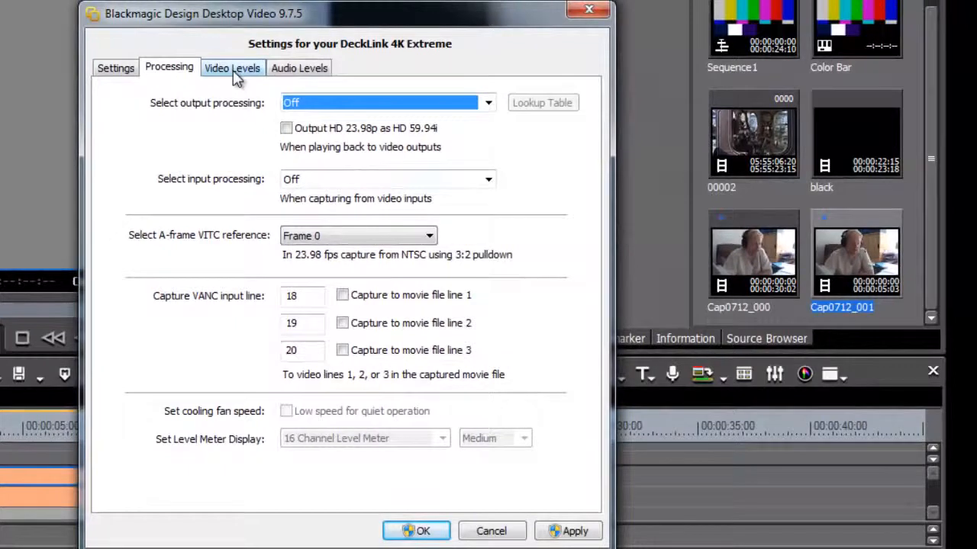
# Step: Review the video and audio level calibrations, try the HiFi audio levels option, and return to the general card settings
pyautogui.click(232, 69)
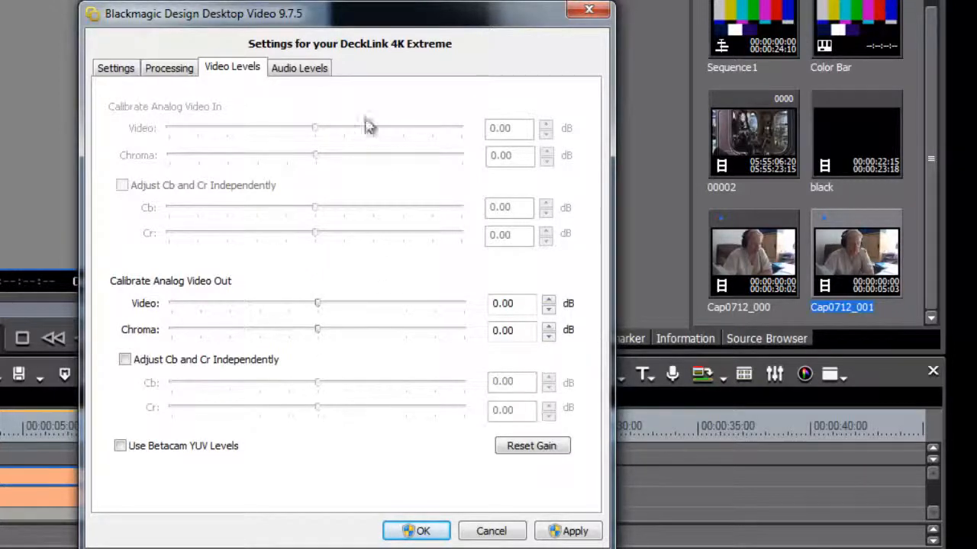
pyautogui.click(308, 75)
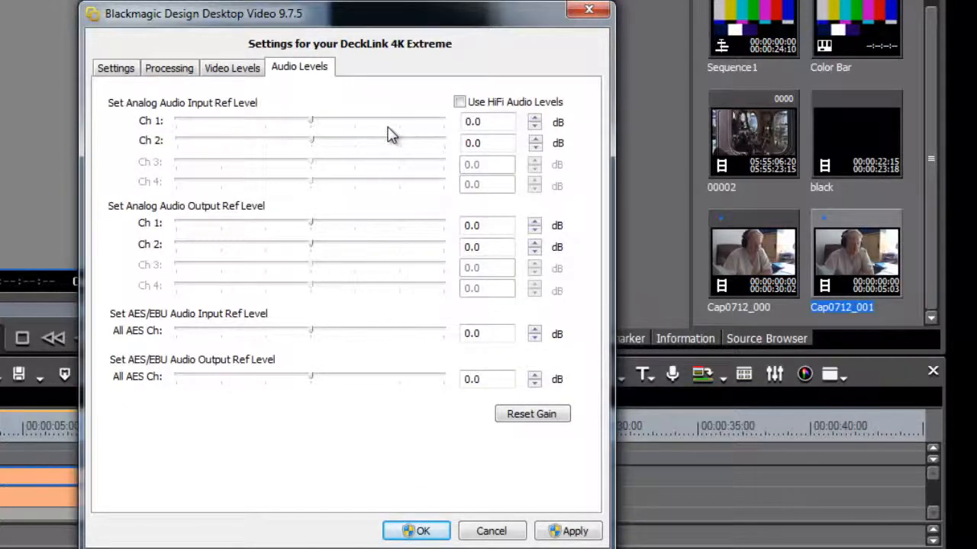
pyautogui.click(460, 102)
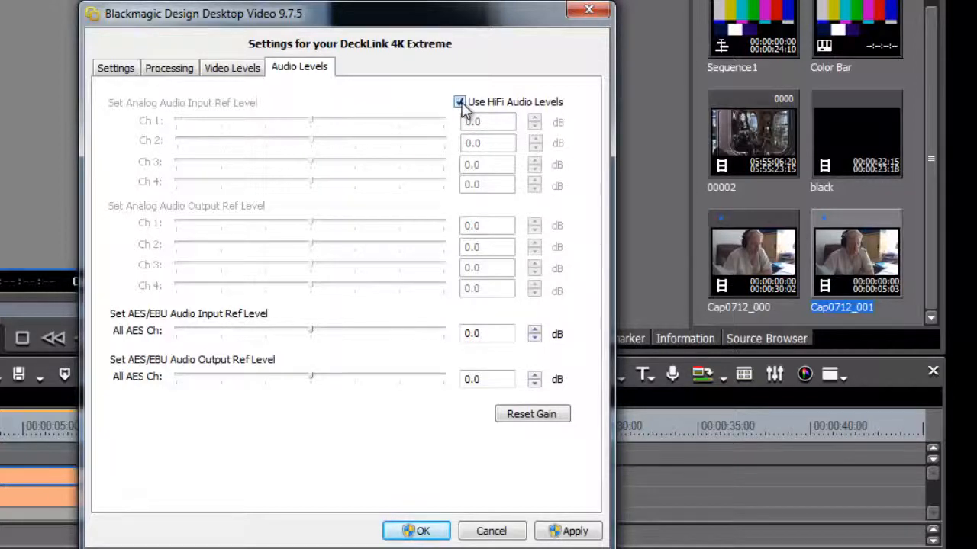
pyautogui.click(460, 103)
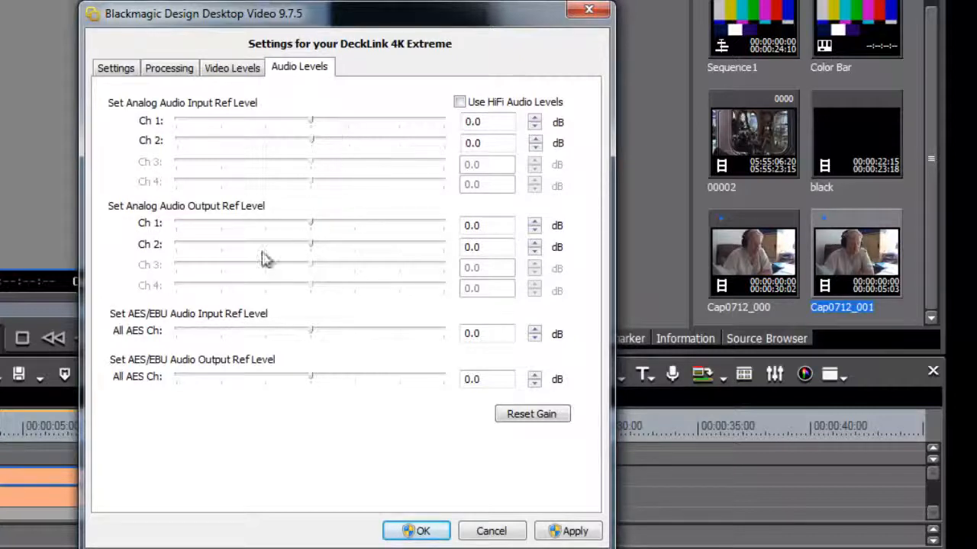
pyautogui.click(115, 68)
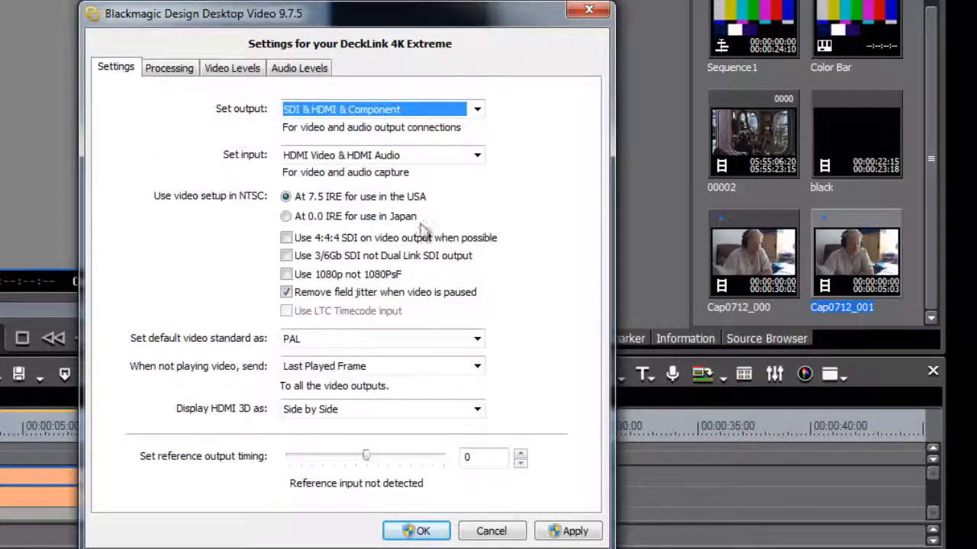